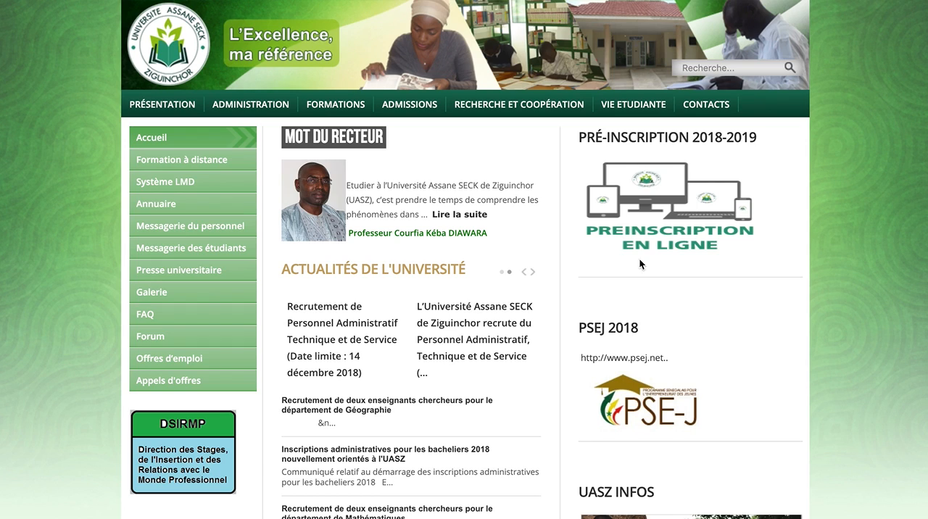
Open the 2018-2019 online pre-registration page and follow its "Pré-inscriptions 2018-2019" link to the registration form
left_click(660, 210)
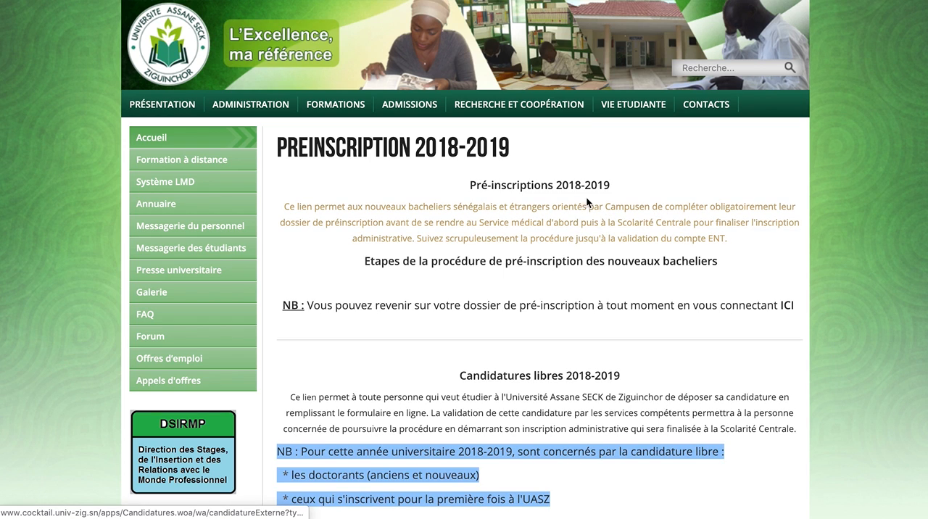
scroll(548, 245, "down", 2)
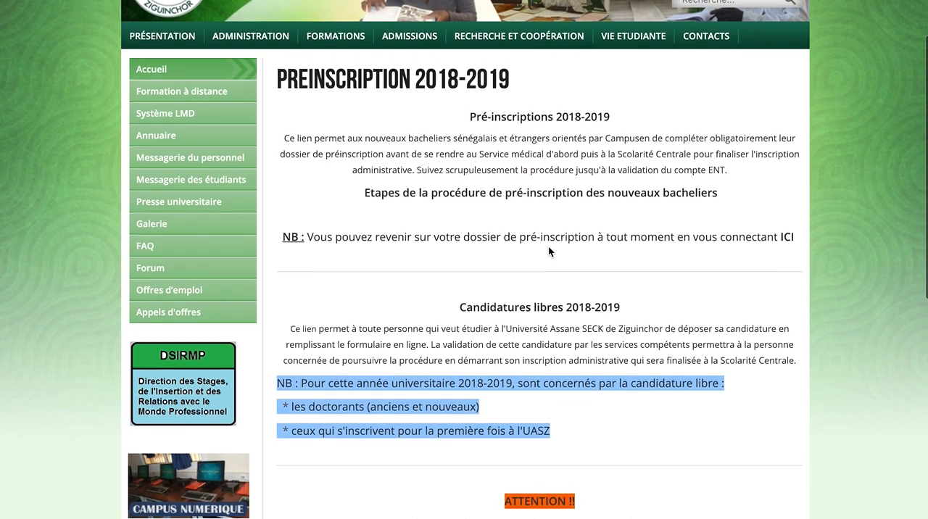
scroll(549, 246, "down", 1)
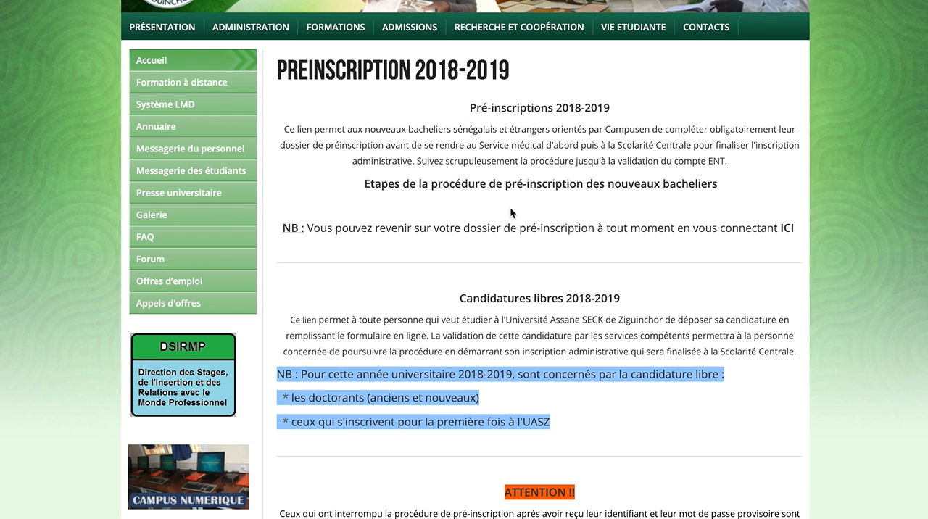
left_click(514, 109)
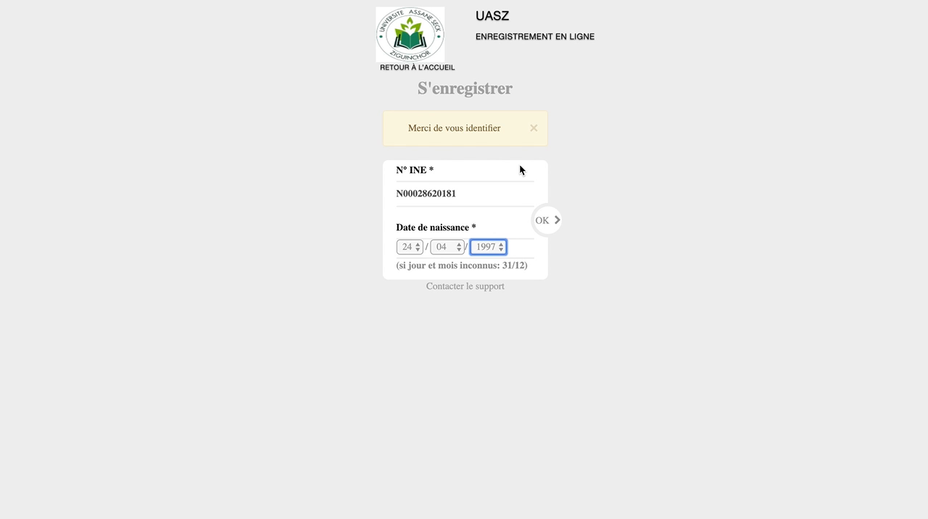
Submit the completed INE number and birth date identification, and validate the prefilled registration details
left_click(546, 221)
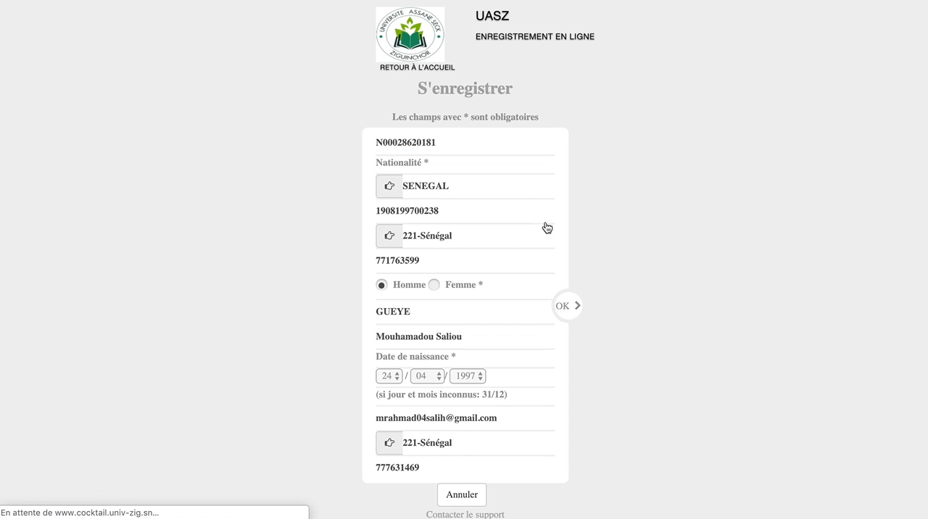
scroll(502, 285, "down", 1)
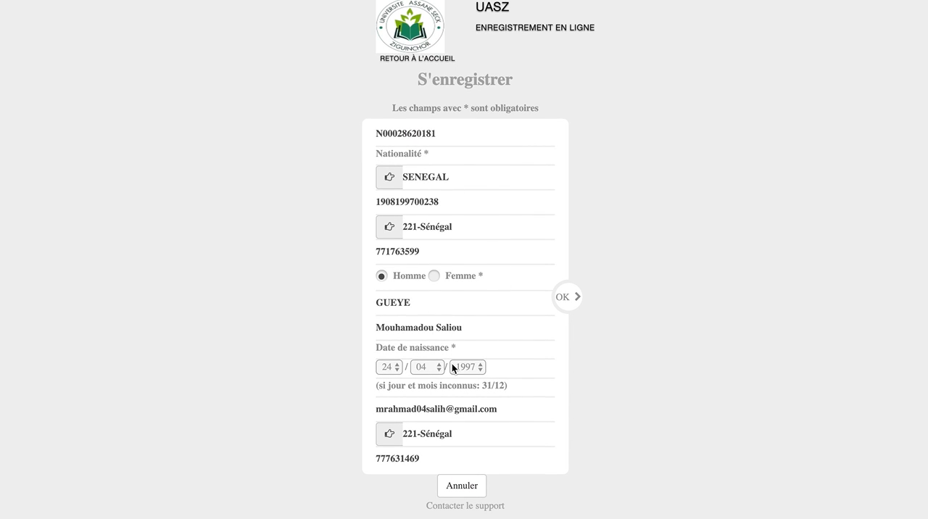
left_click(568, 302)
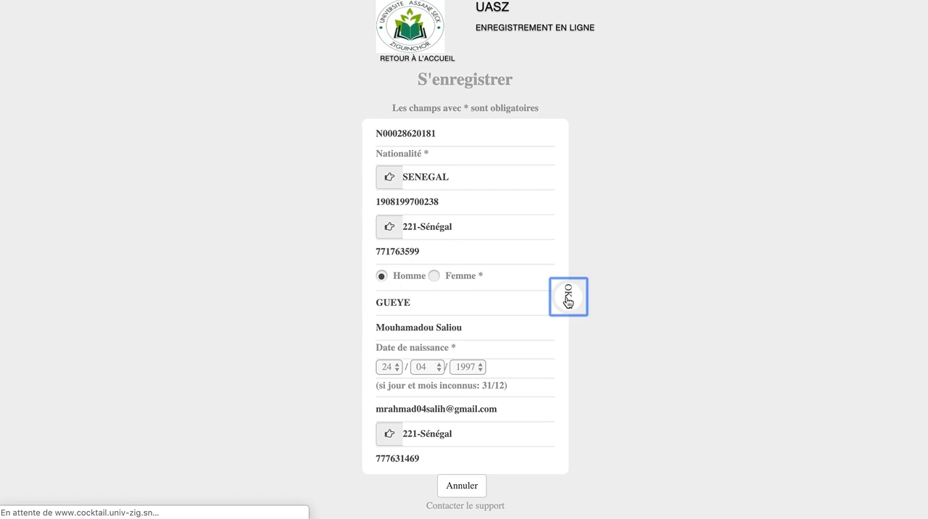
Attach the file Photo Garcon.jpg as the identity photo in the CV form
scroll(387, 331, "down", 1)
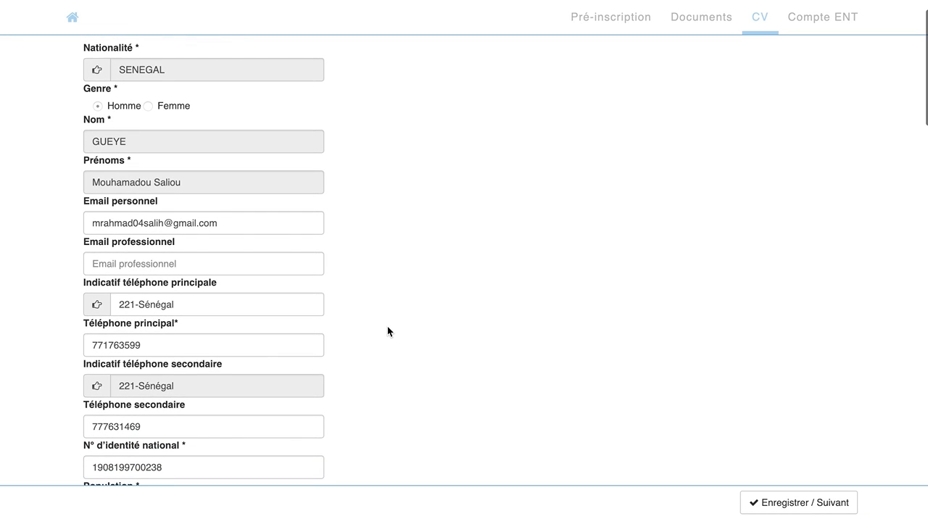
scroll(387, 331, "up", 1)
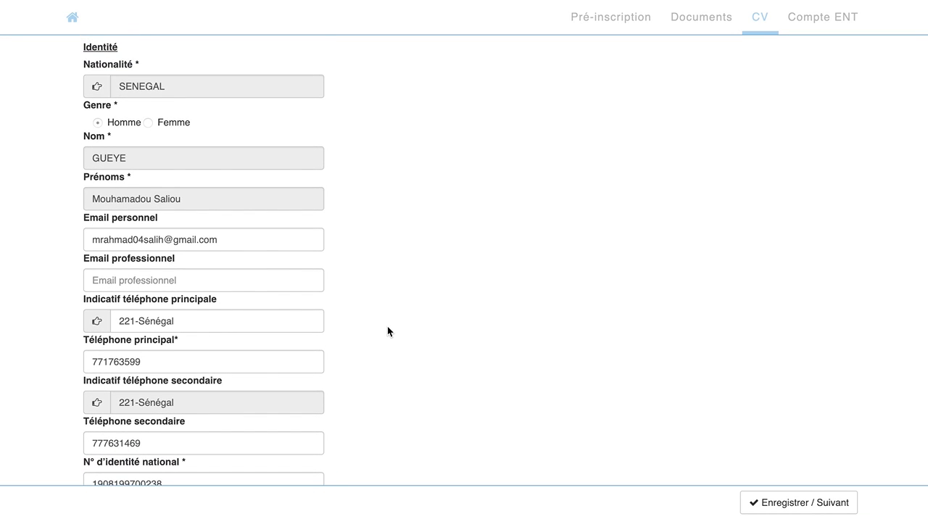
scroll(388, 331, "down", 1)
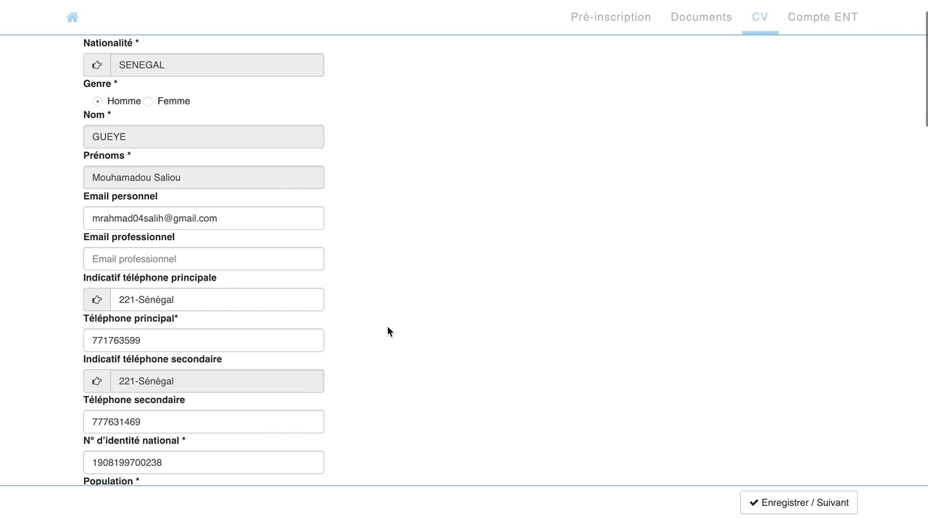
scroll(387, 332, "up", 1)
scroll(388, 331, "down", 1)
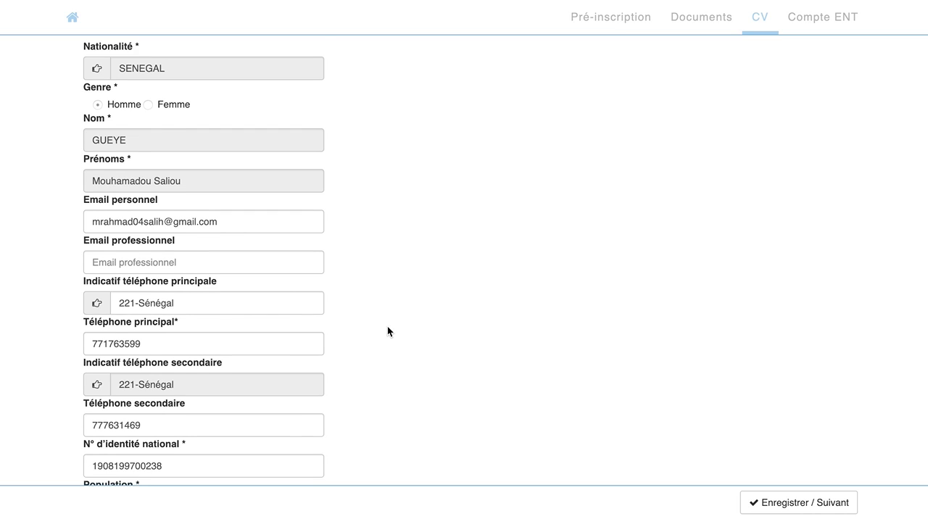
scroll(388, 331, "down", 1)
scroll(387, 331, "down", 2)
scroll(387, 331, "down", 5)
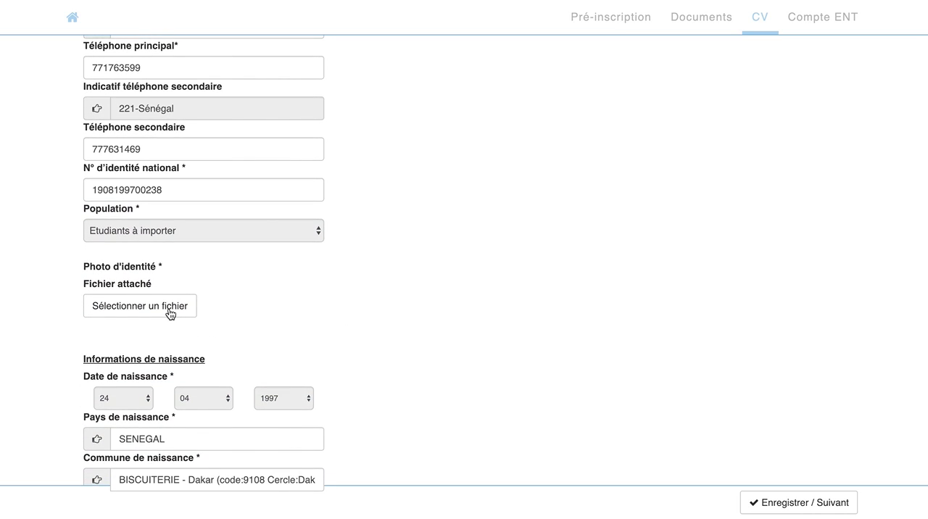
left_click(170, 313)
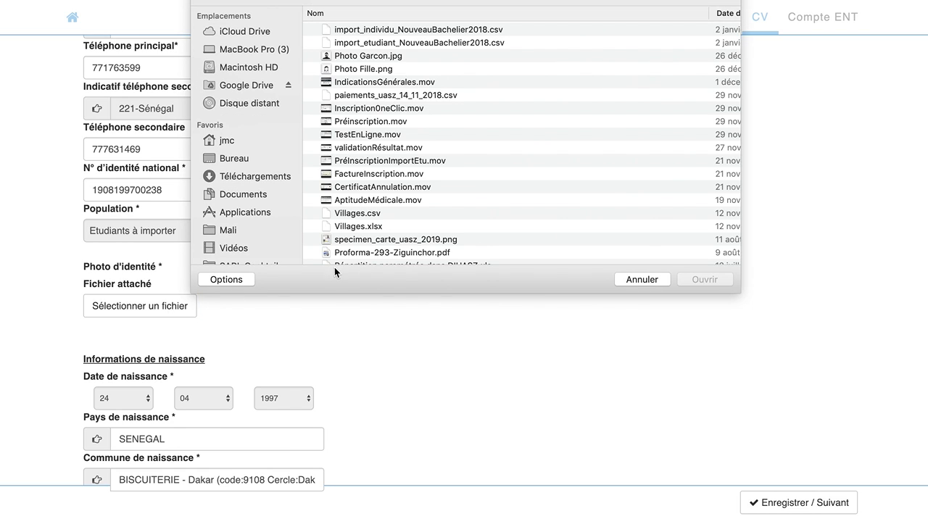
double_click(327, 56)
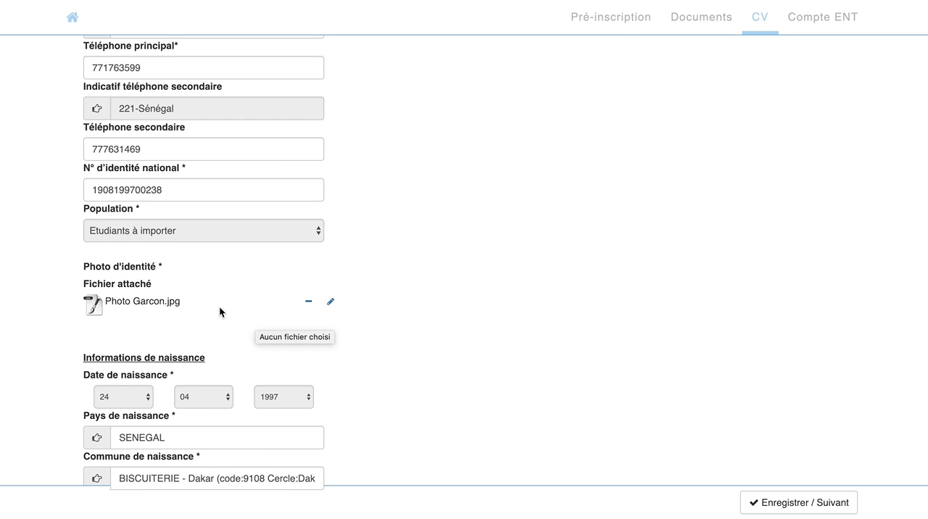
Set the commune under "Adresse en ville" to ZIGUINCHOR by picking the suggested match for "zig"
scroll(219, 306, "down", 5)
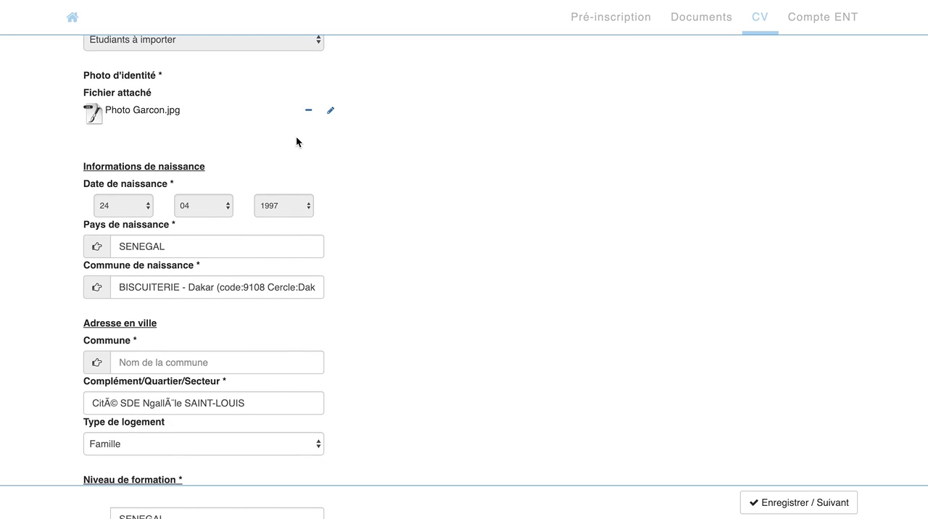
scroll(296, 136, "down", 1)
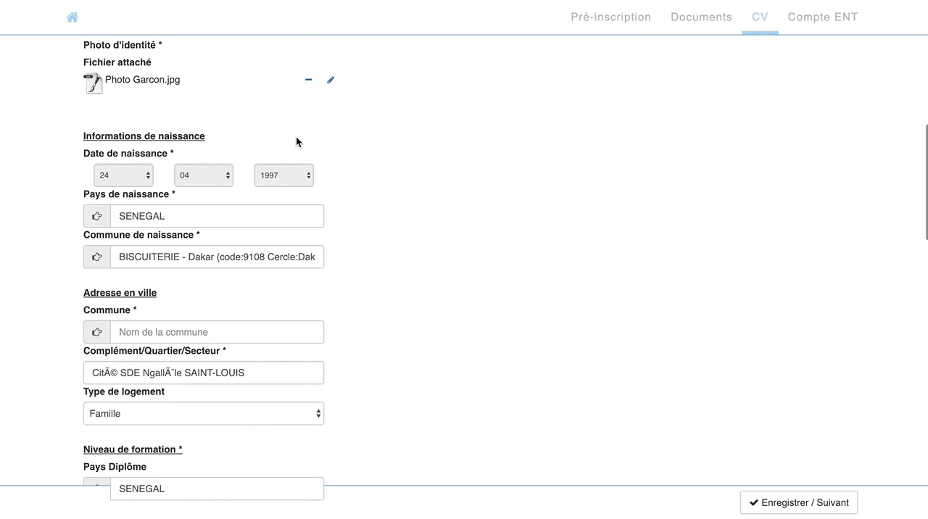
scroll(296, 138, "down", 2)
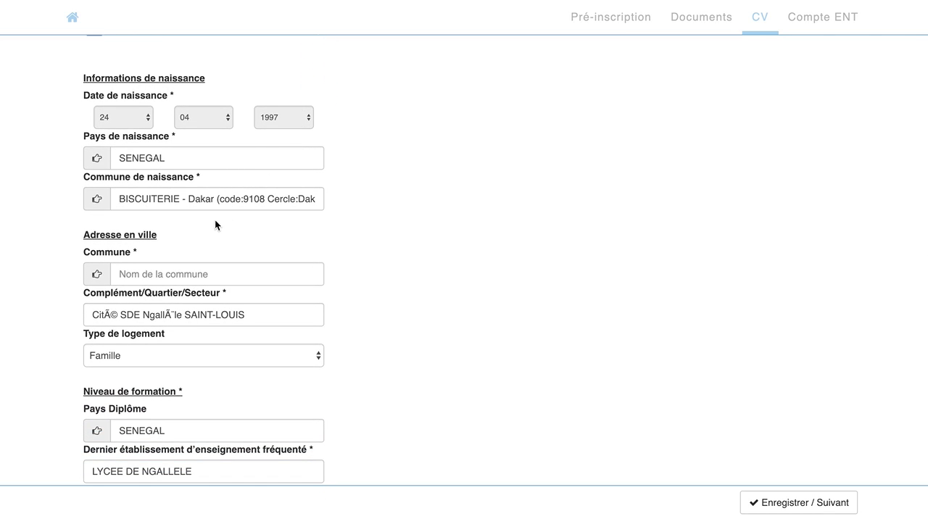
left_click(194, 276)
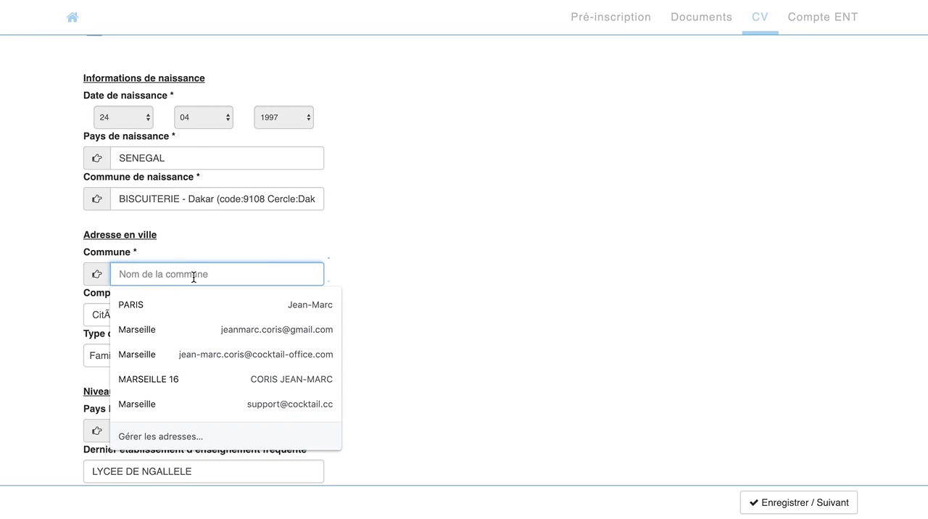
type("zig")
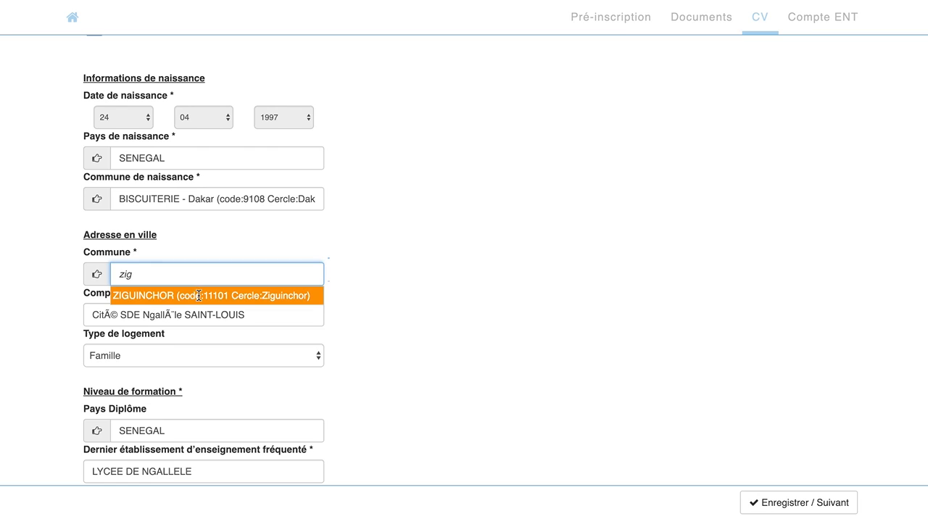
left_click(199, 295)
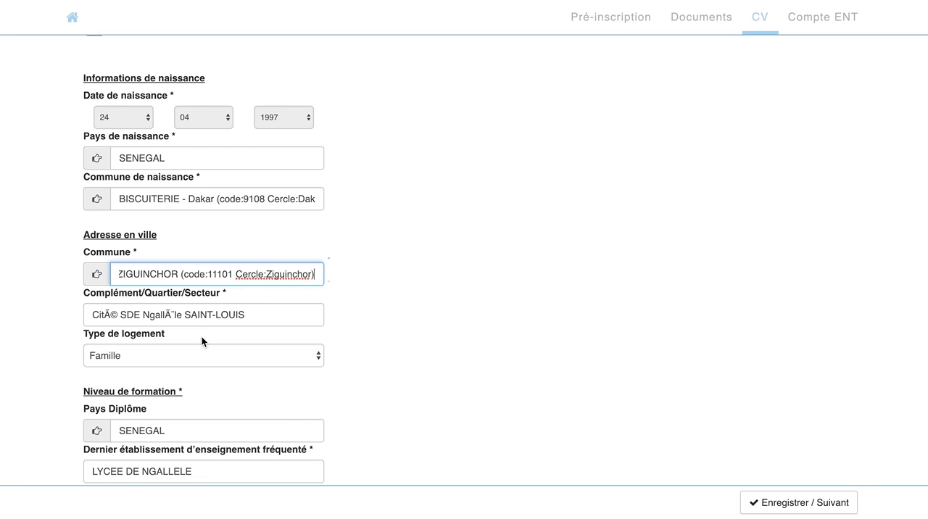
Fill in the first name and phone number of the person to notify in an emergency
scroll(193, 372, "down", 4)
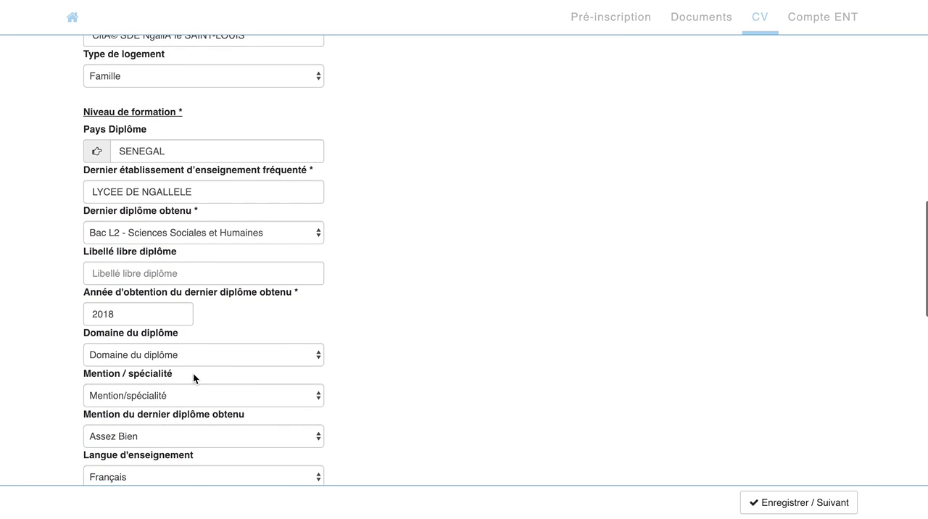
scroll(193, 377, "down", 1)
scroll(193, 372, "down", 1)
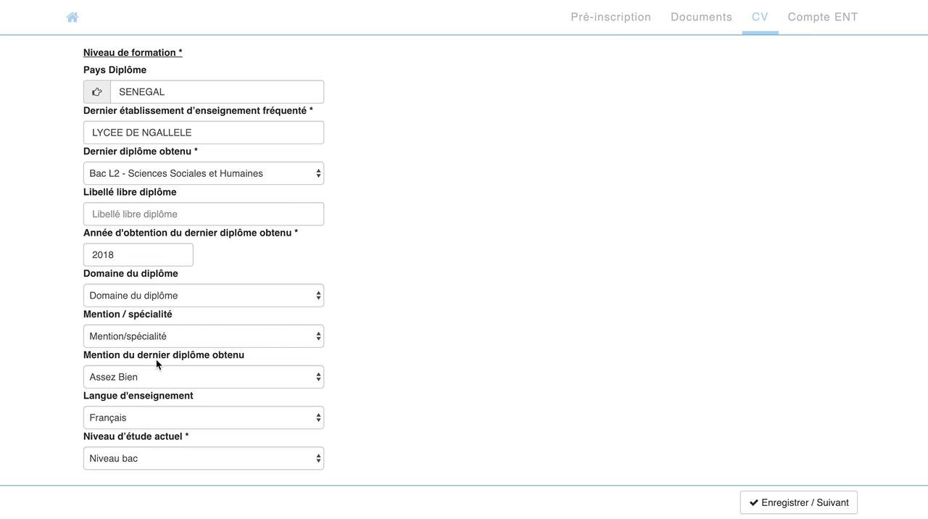
scroll(156, 372, "down", 6)
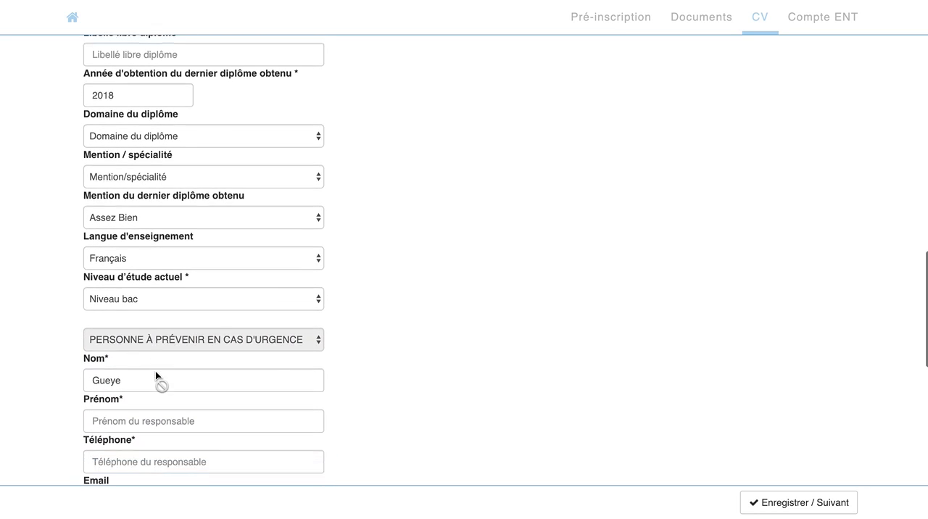
scroll(156, 371, "down", 2)
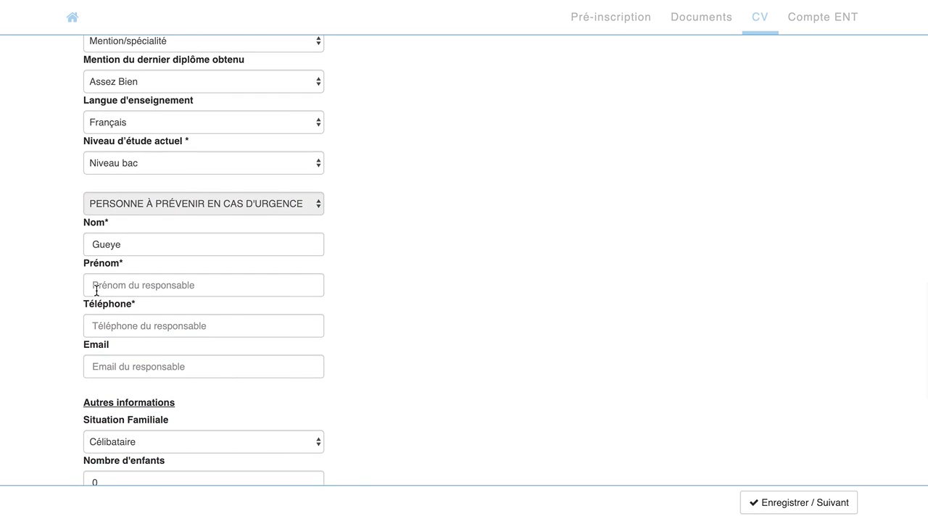
left_click(93, 285)
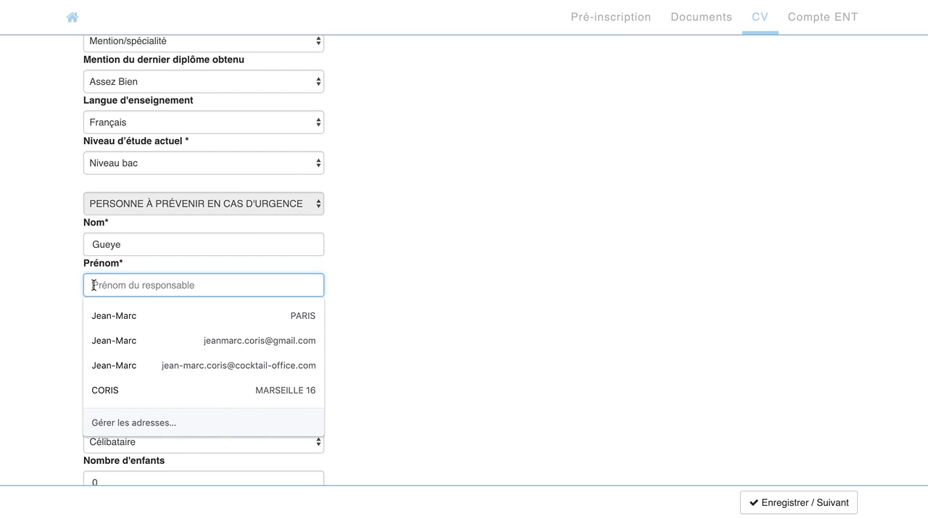
type("Billy")
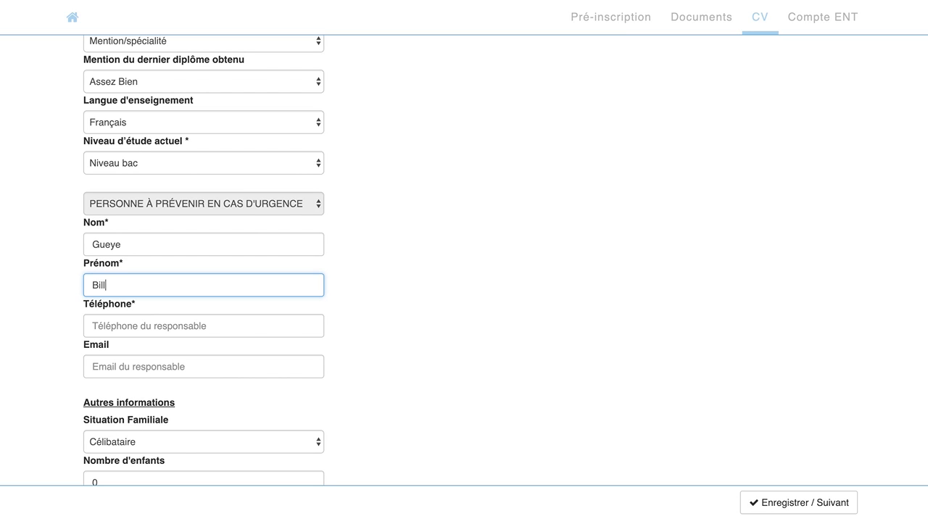
key("Tab")
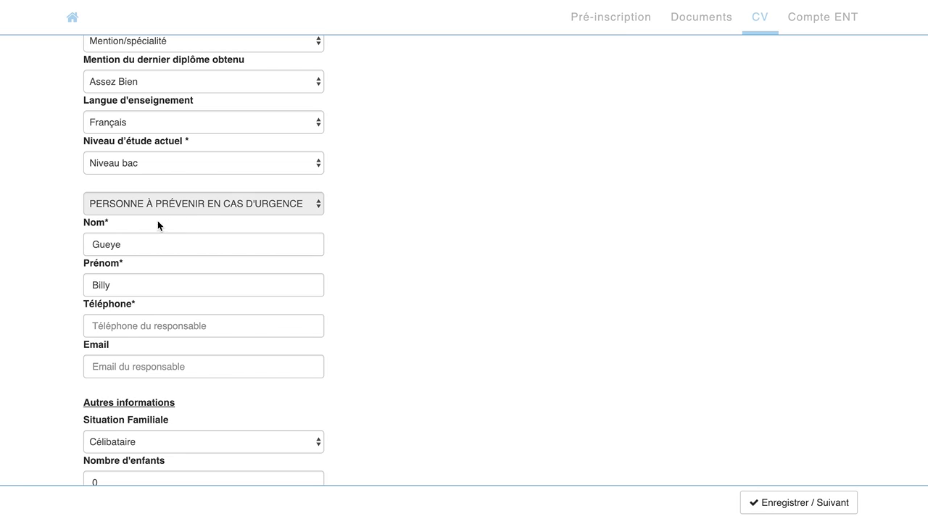
left_click(95, 327)
type("67")
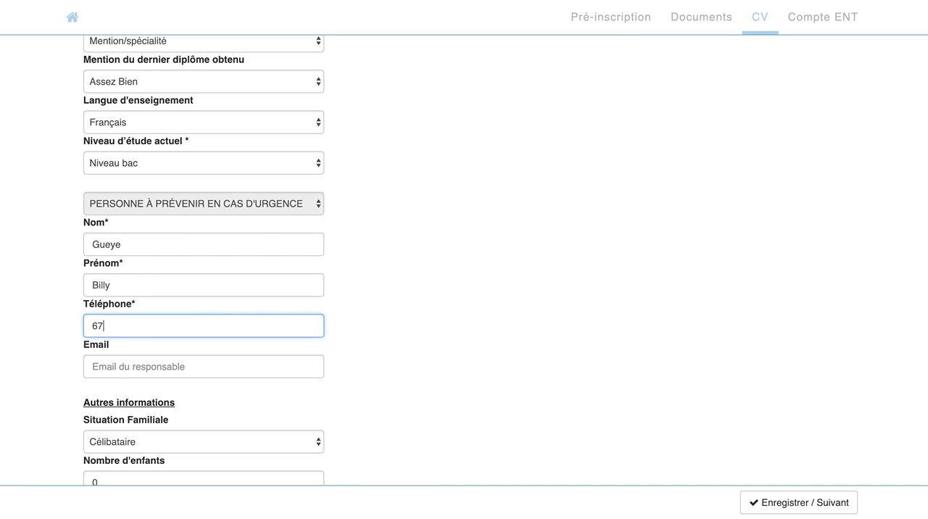
type("6765543")
Review the other information and parents' sections of the CV form, and save it to continue
scroll(135, 355, "down", 3)
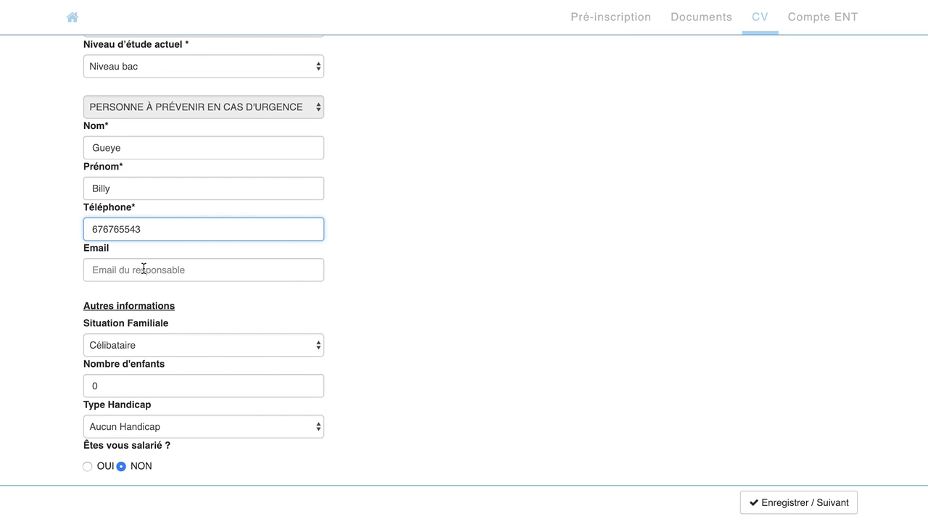
scroll(159, 306, "down", 5)
scroll(159, 306, "up", 2)
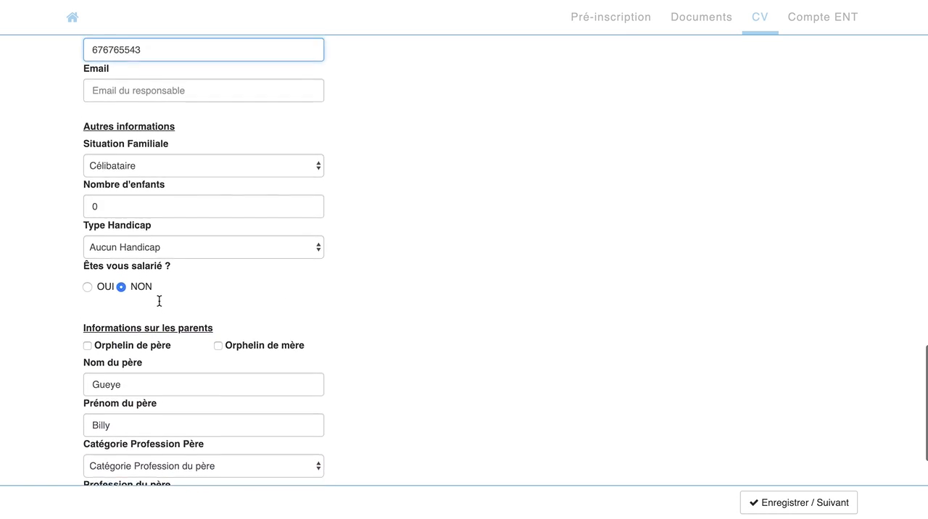
scroll(159, 300, "down", 1)
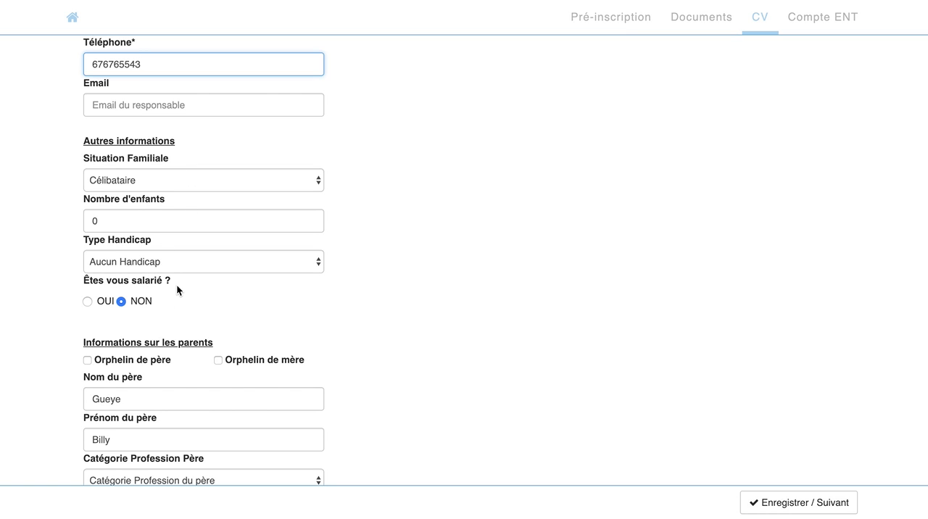
scroll(159, 354, "down", 3)
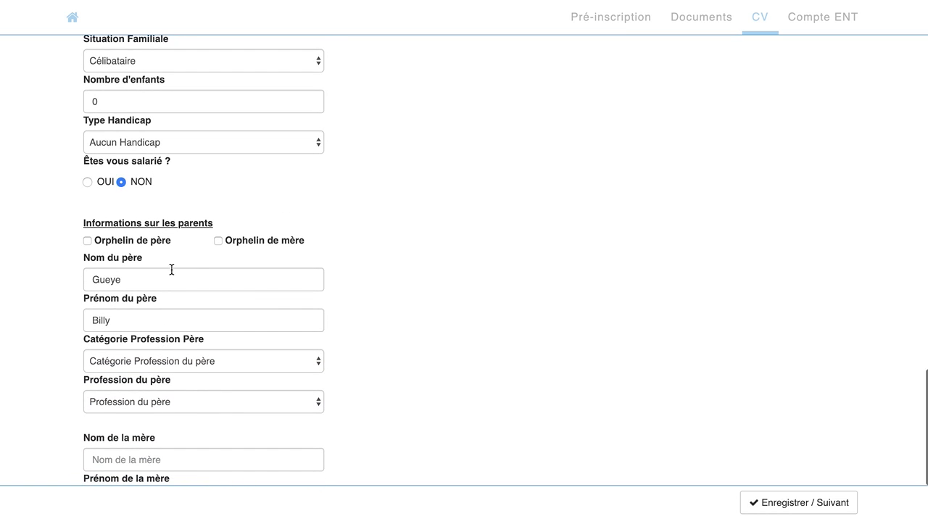
scroll(230, 362, "down", 4)
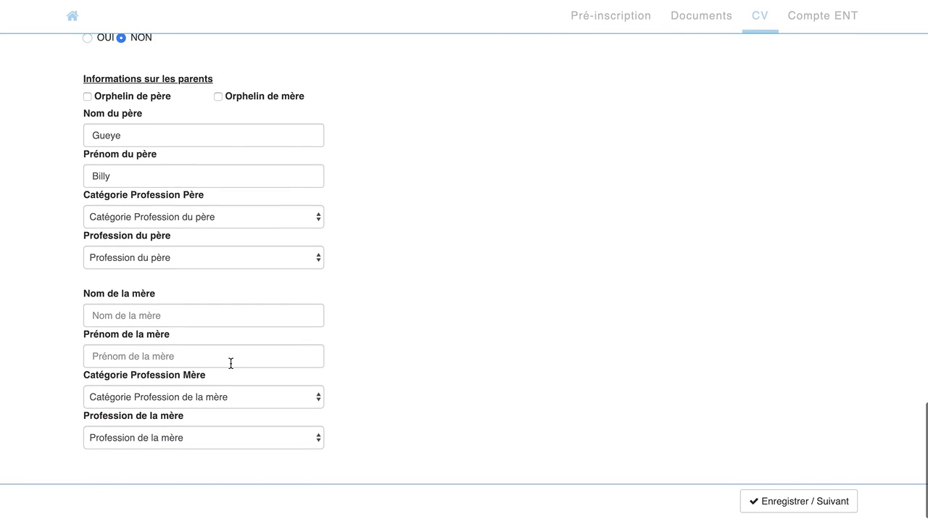
left_click(795, 506)
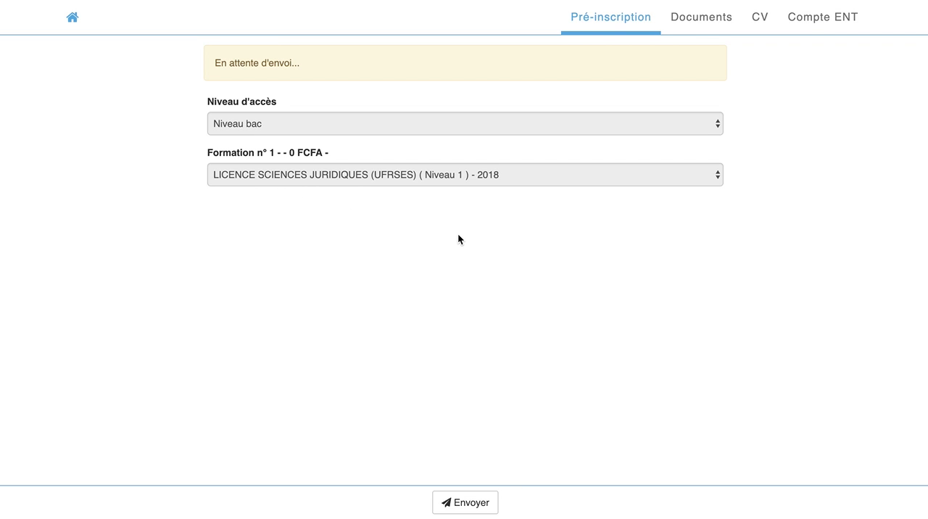
Send the pre-registration for LICENCE SCIENCES JURIDIQUES (UFRSES) Niveau 1 - 2018 and accept both confirmation requests
left_click(460, 507)
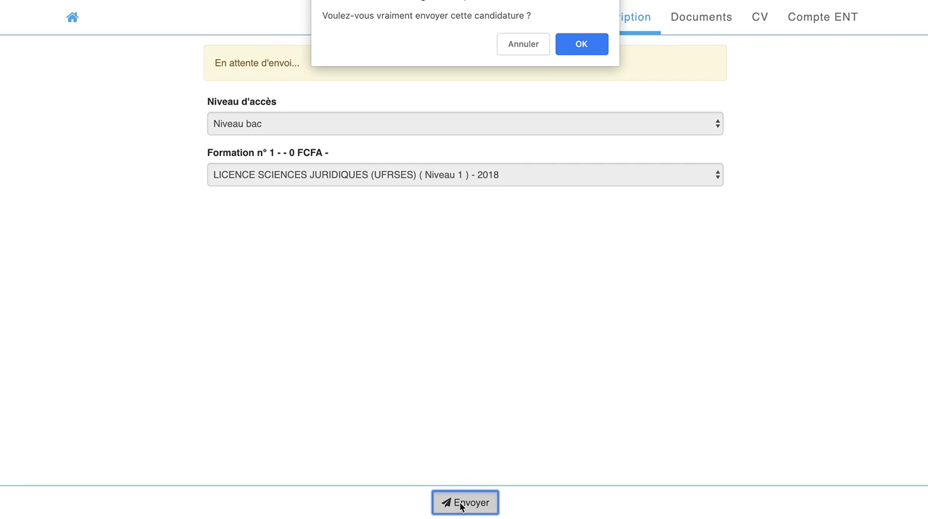
left_click(590, 45)
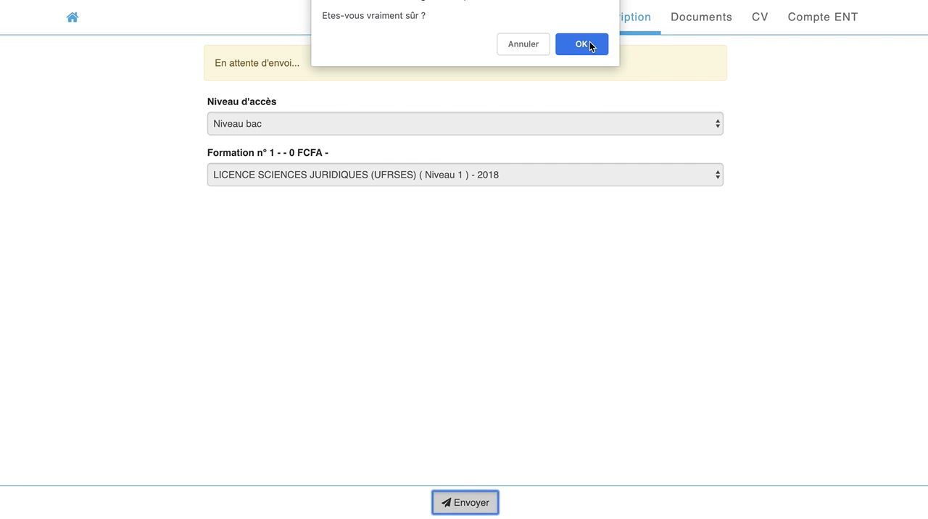
left_click(589, 43)
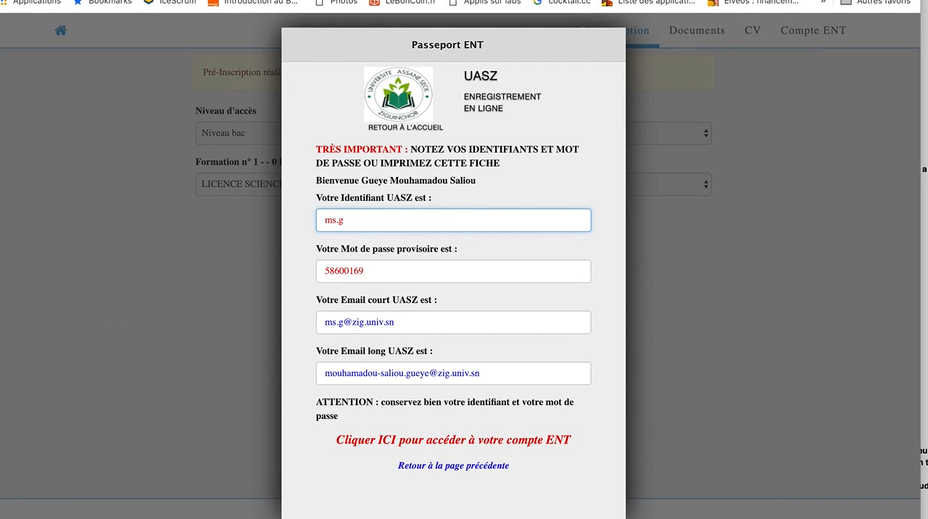
Switch to Thunderbird and read the two latest "Identifiants candidature CAMPUS" messages in the Tests Campus Mali folder
key("super+Tab")
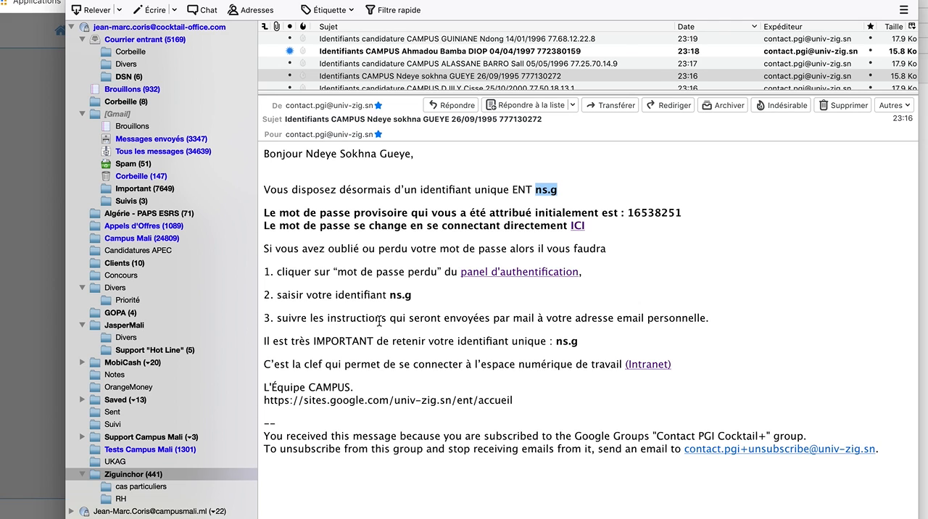
left_click_drag(767, 0, 745, 0)
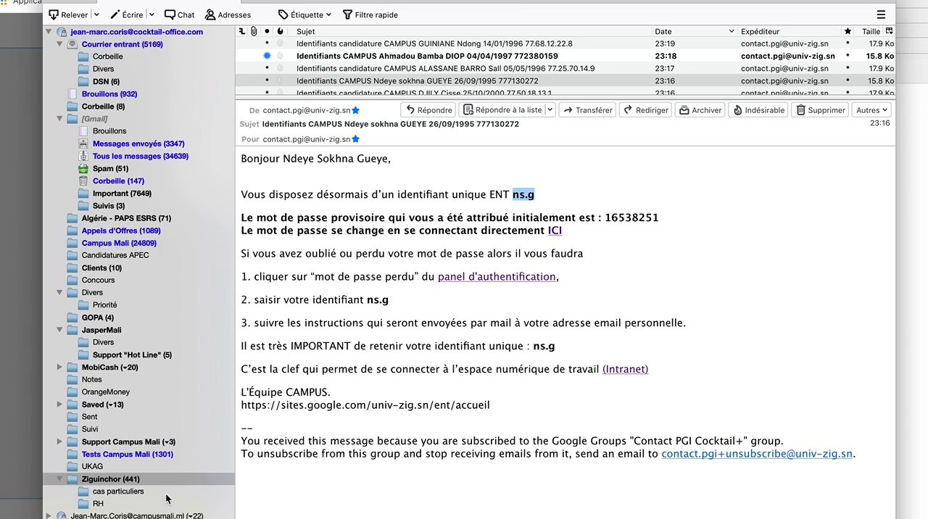
left_click(154, 457)
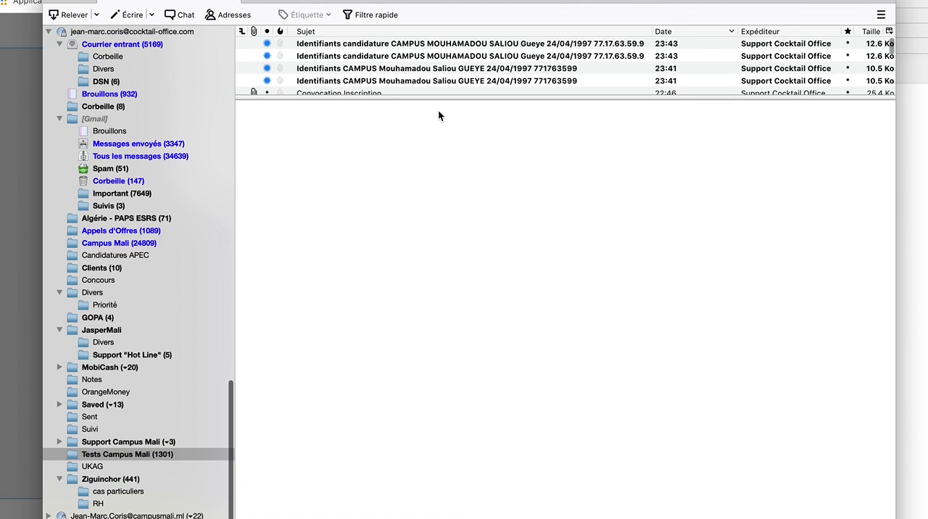
left_click_drag(419, 95, 417, 113)
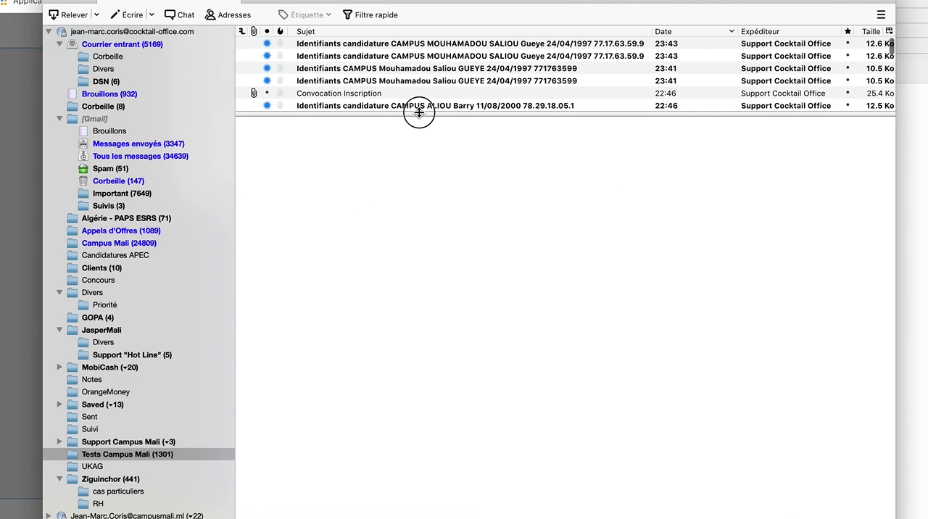
left_click(430, 70)
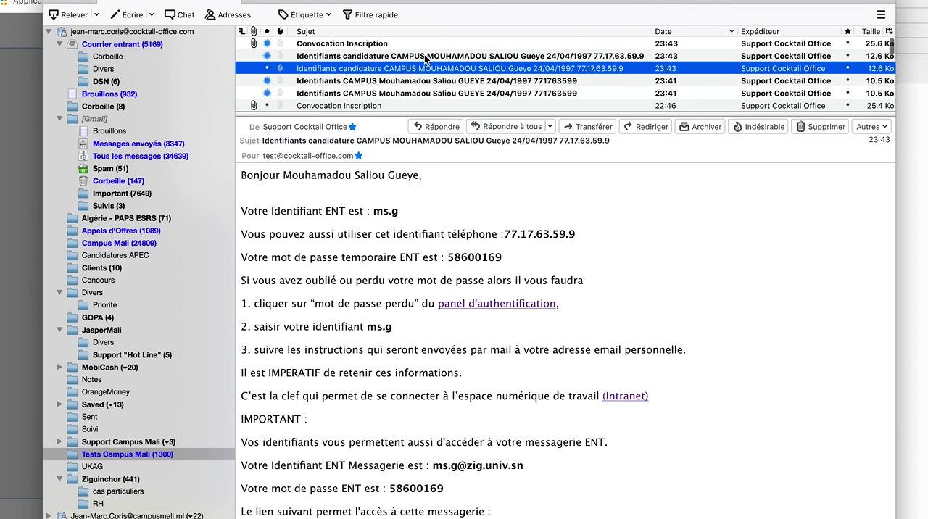
left_click(426, 58)
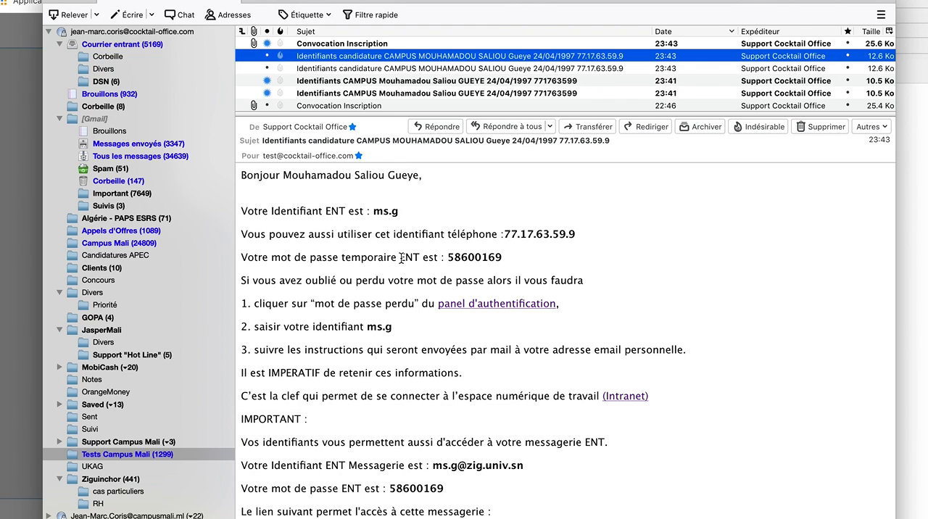
Read the newest "Convocation Inscription" message and open its attachment 73.pdf to examine the registration fee invoice
left_click(370, 45)
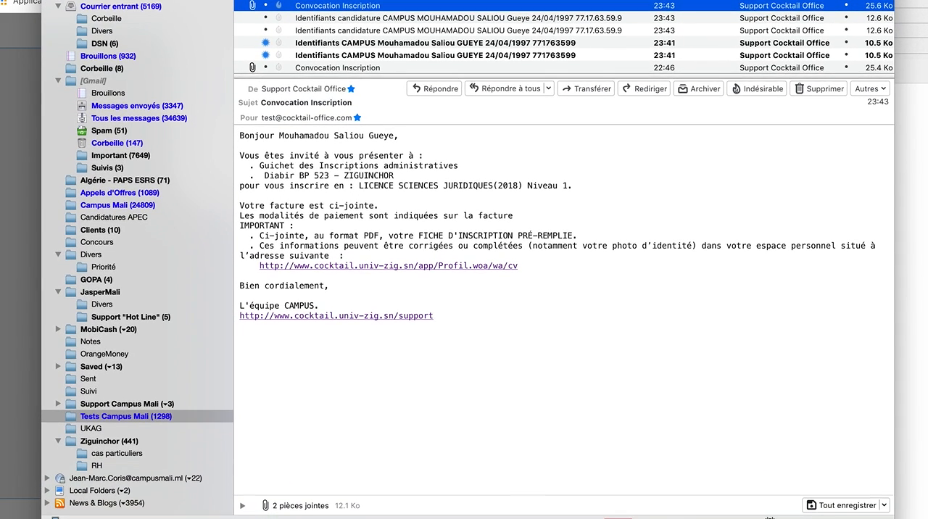
left_click(243, 505)
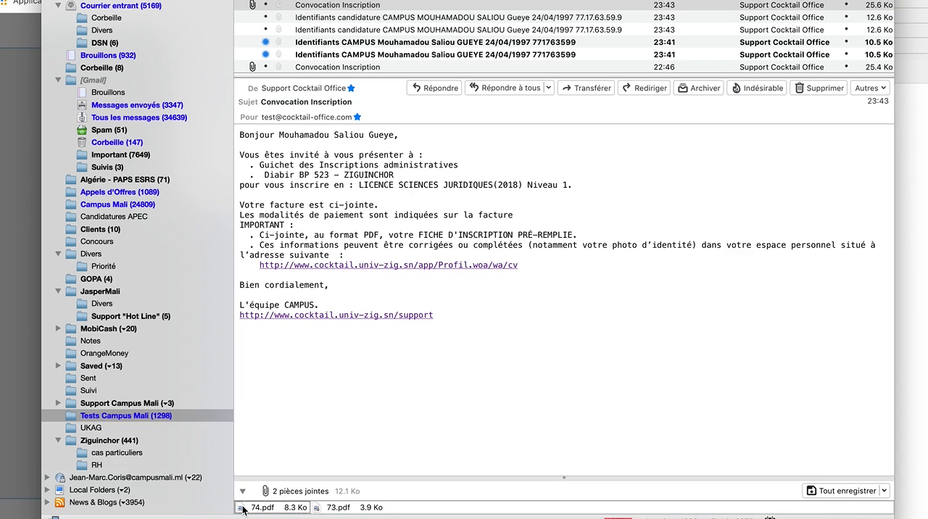
left_click(320, 510)
double_click(321, 511)
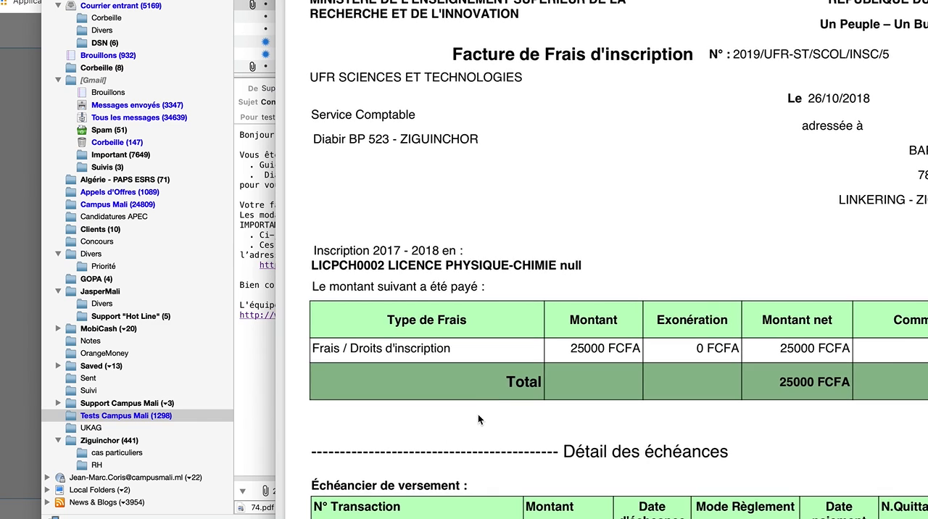
key("super+minus")
key("super+minus")
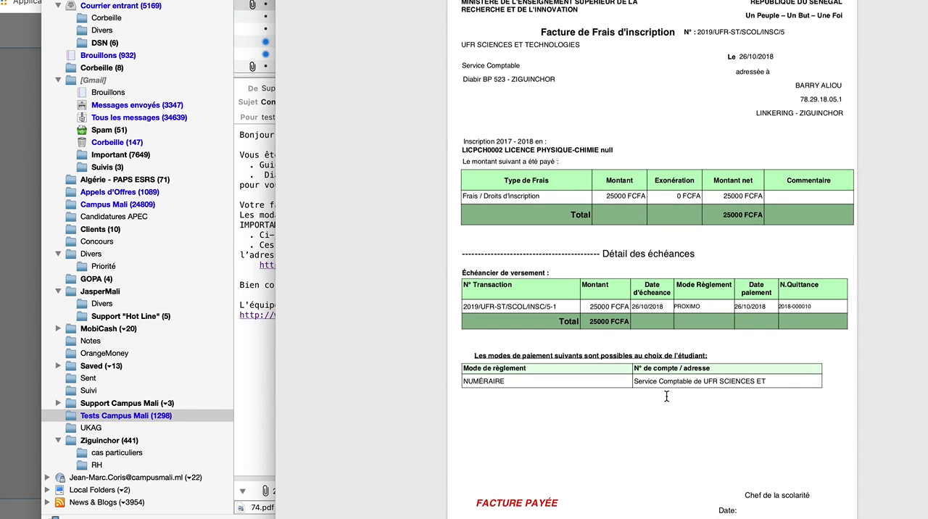